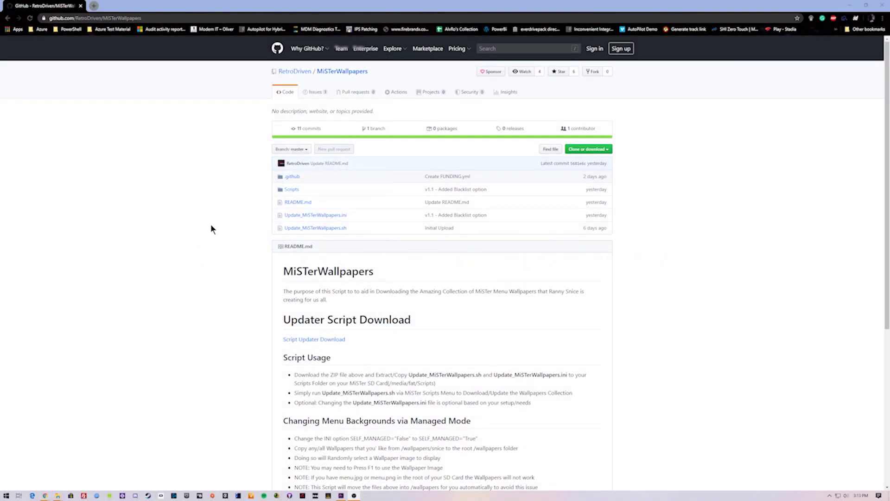
Step: Bring the browser forward and scroll through the GitHub repository page
left_click(184, 205)
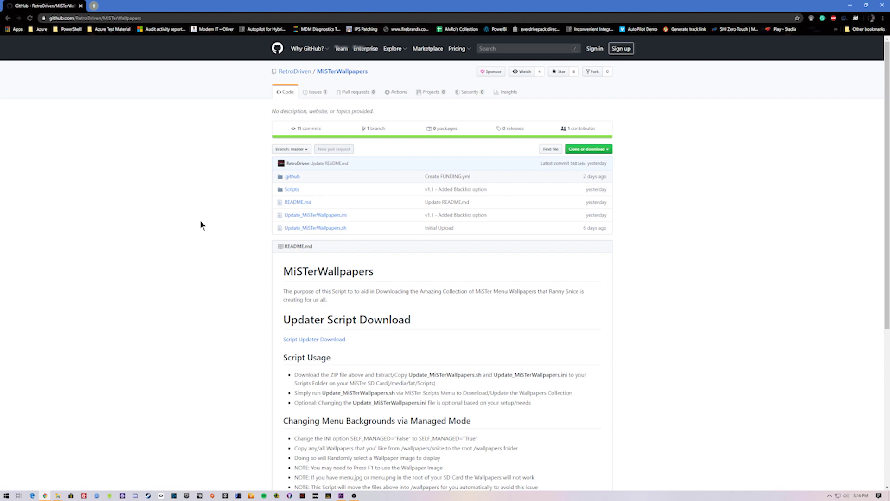
scroll(214, 229, "down", 3)
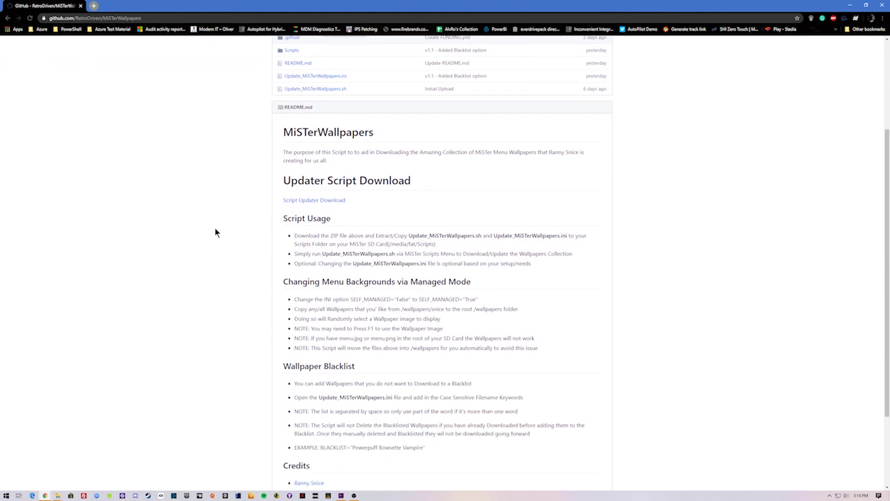
scroll(215, 232, "down", 3)
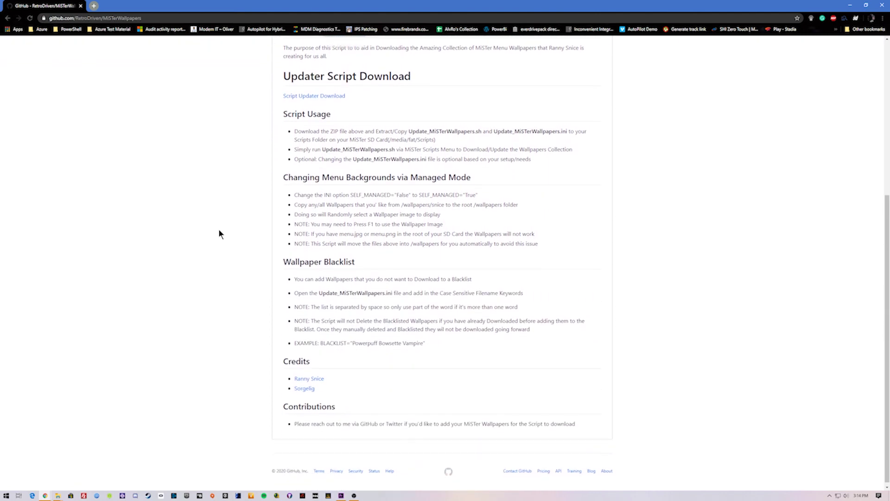
scroll(219, 231, "down", 1)
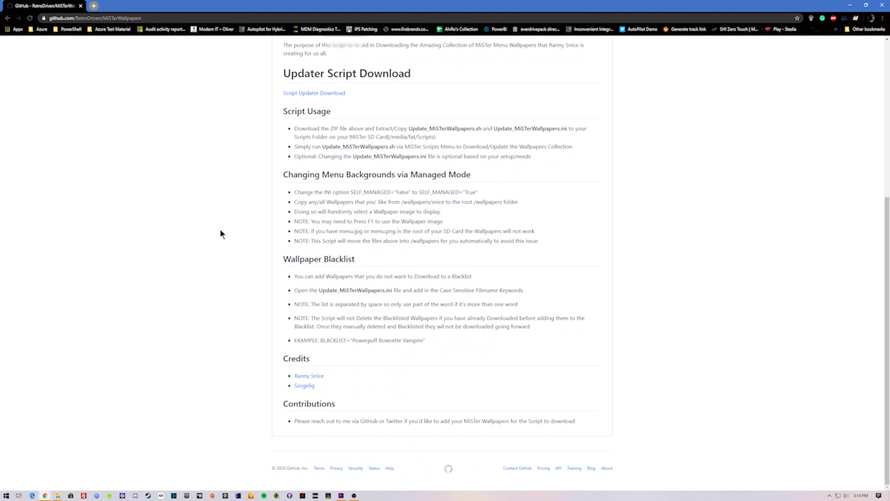
scroll(240, 314, "up", 3)
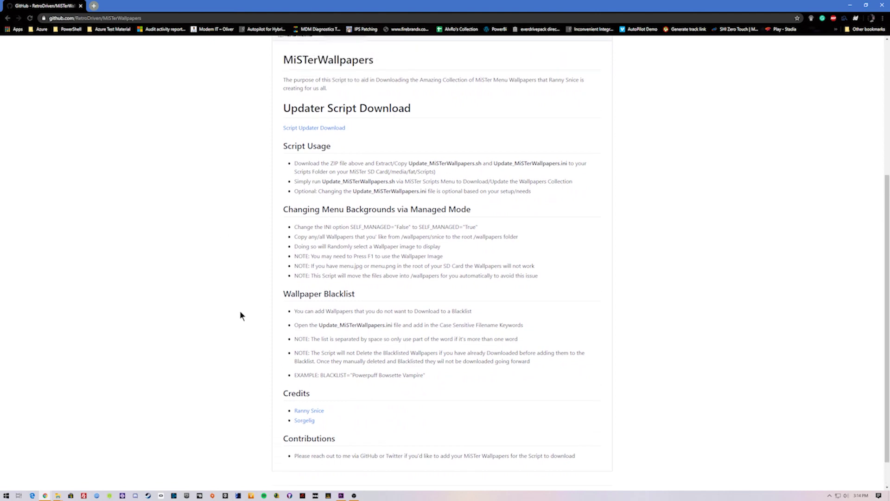
scroll(241, 315, "up", 3)
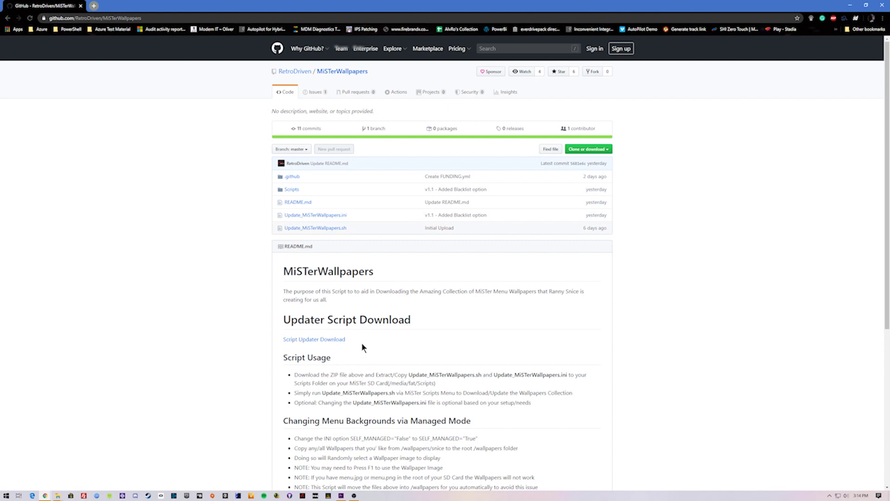
Step: Start downloading the updater script zip into Z:\MiSTer Scripts, then cancel the download
left_click(331, 339)
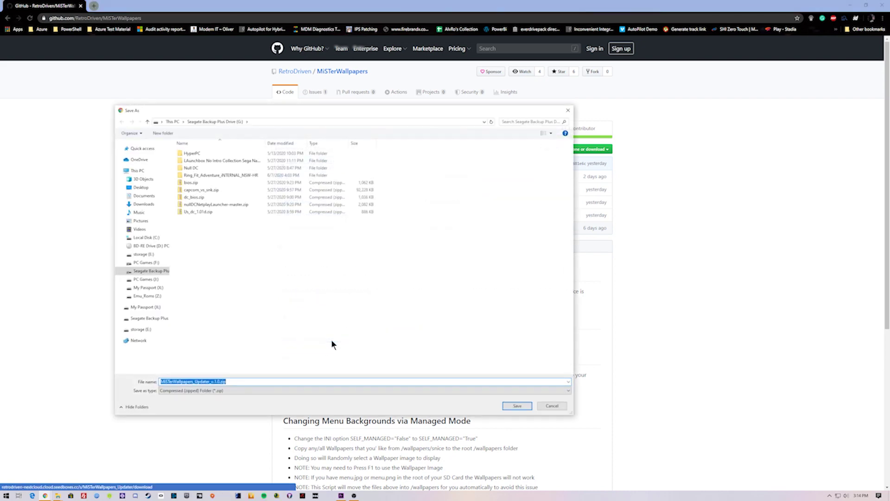
left_click(148, 296)
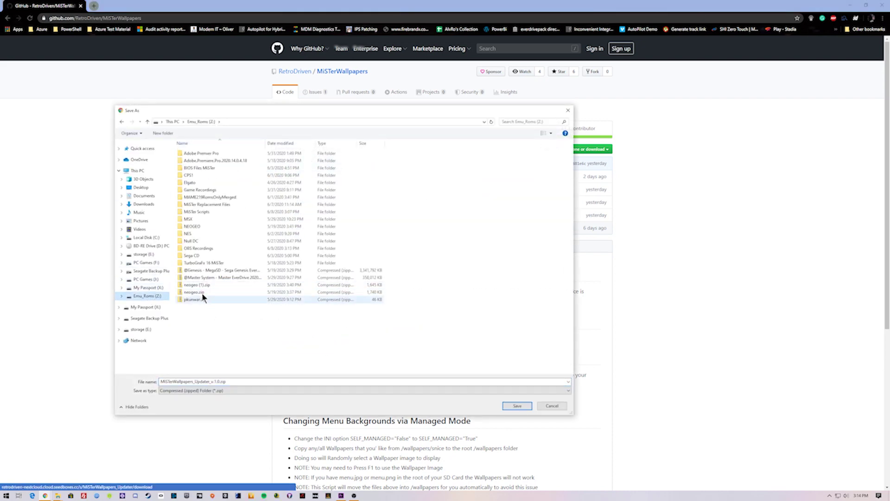
double_click(203, 210)
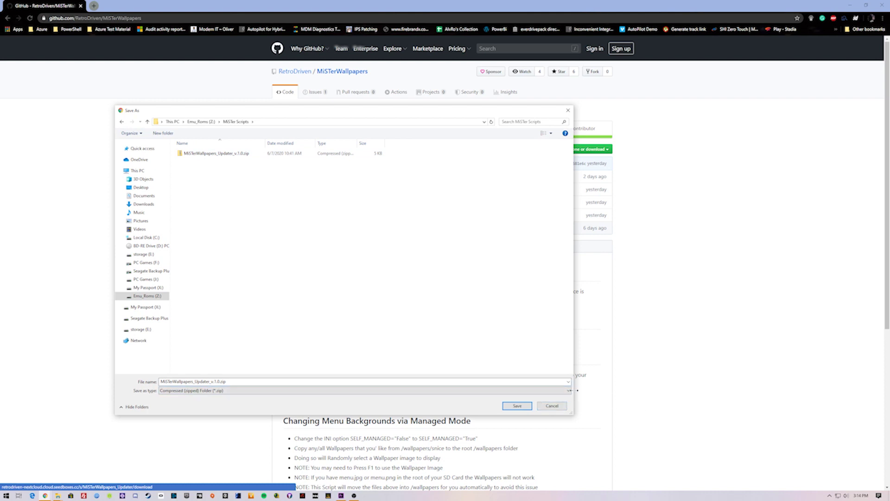
left_click(558, 406)
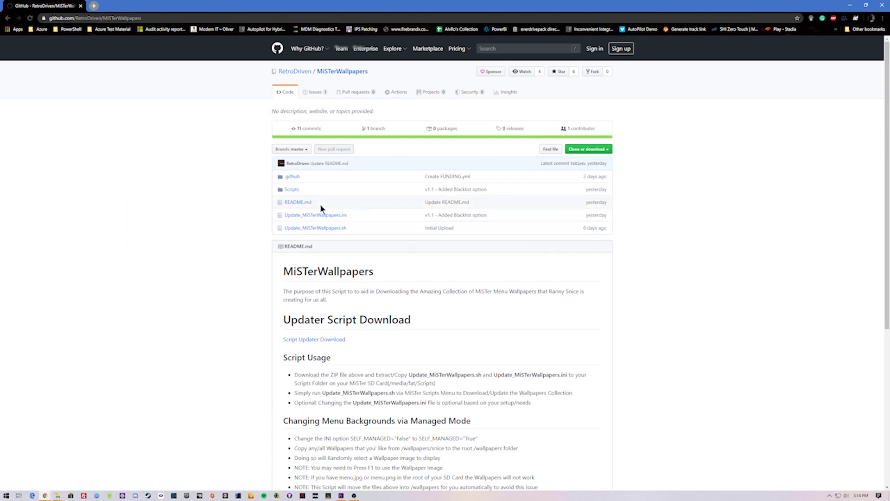
Step: Open Scripts/Updater_MiSTerWallpapers.sh in the repository to view its source
left_click(292, 190)
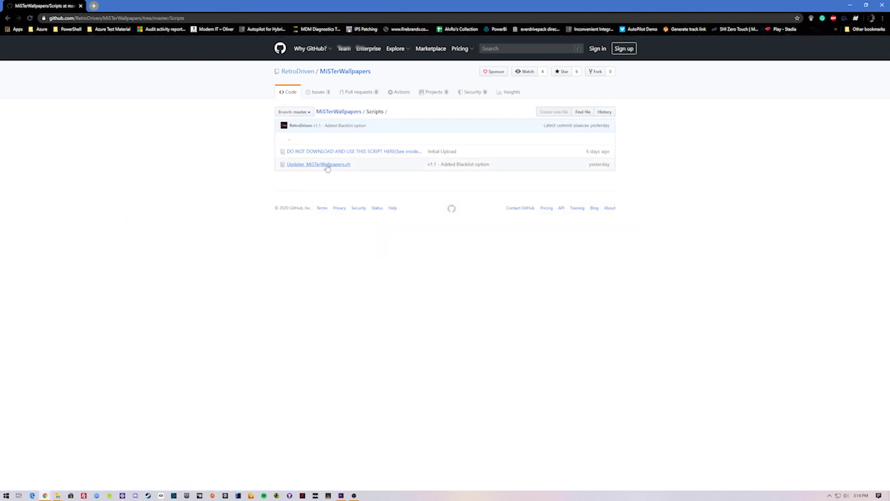
left_click(325, 165)
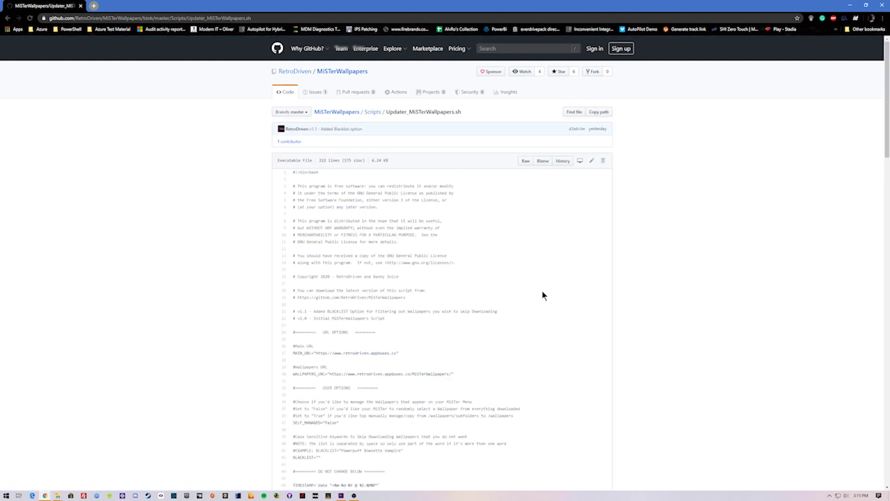
scroll(568, 362, "down", 5)
scroll(560, 330, "down", 20)
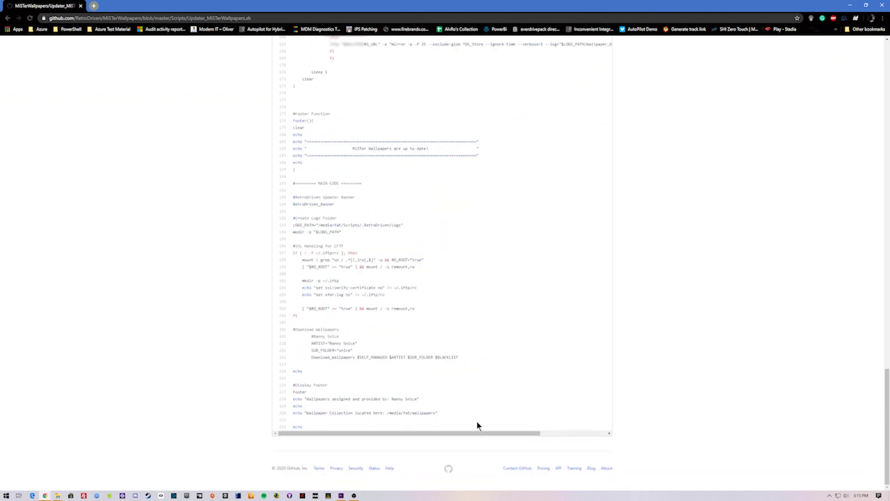
Step: Select all 222 lines of the script code and copy them
left_click_drag(469, 429, 336, 169)
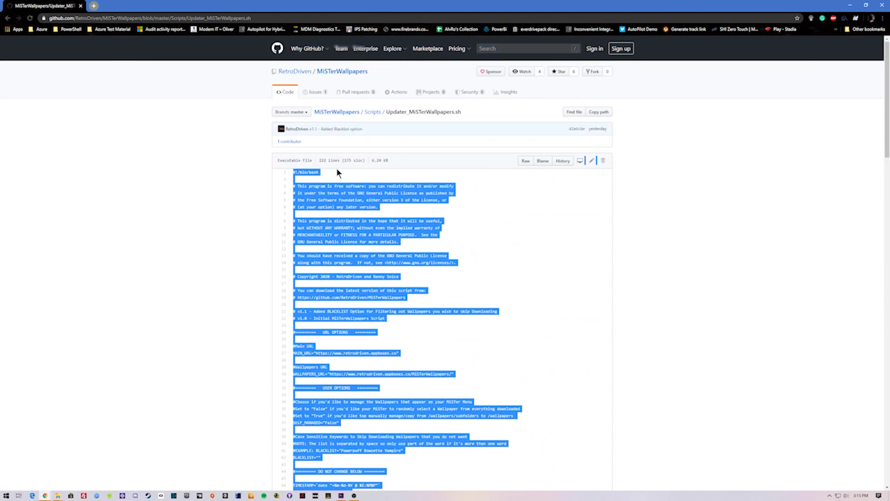
right_click(329, 200)
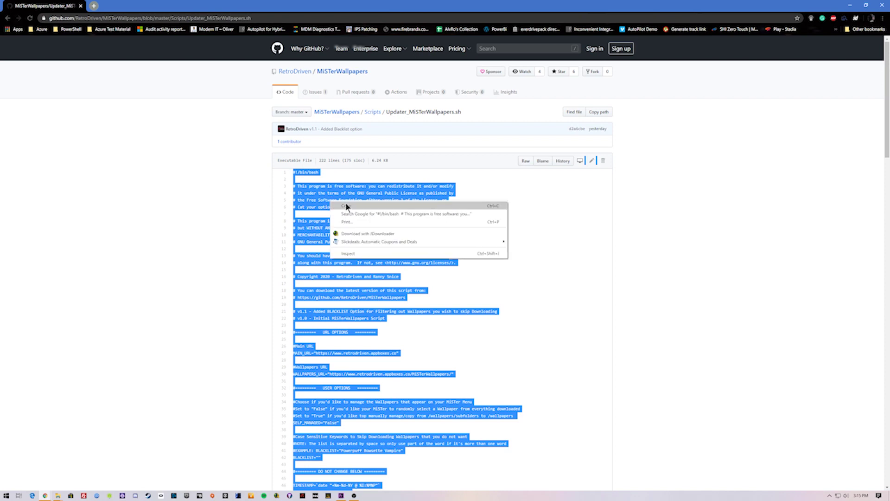
left_click(560, 249)
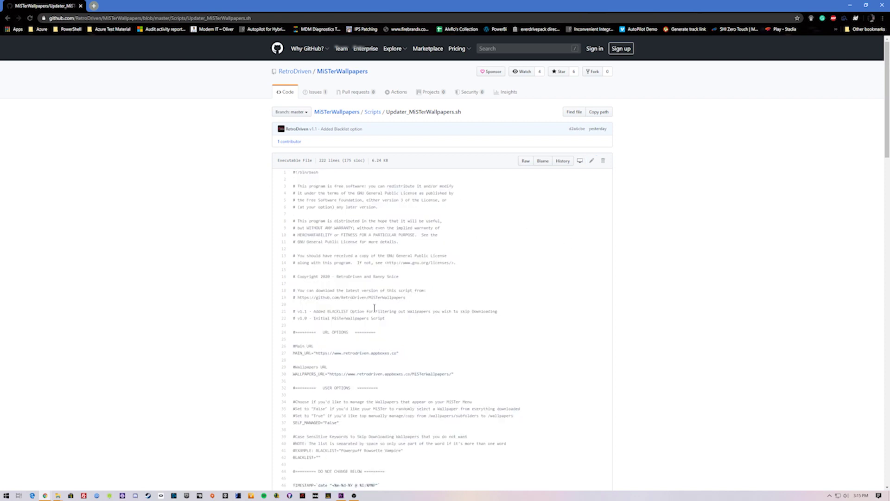
left_click(6, 495)
Step: Through This PC, open Emu_Roms (Z:) > MiSTer Scripts > Update_MiSTerWallpapers.sh in Notepad
left_click(204, 315)
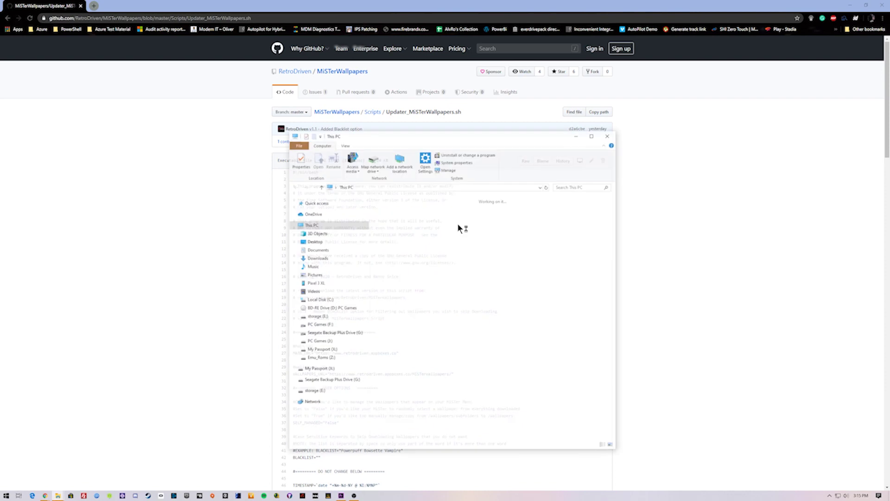
double_click(409, 377)
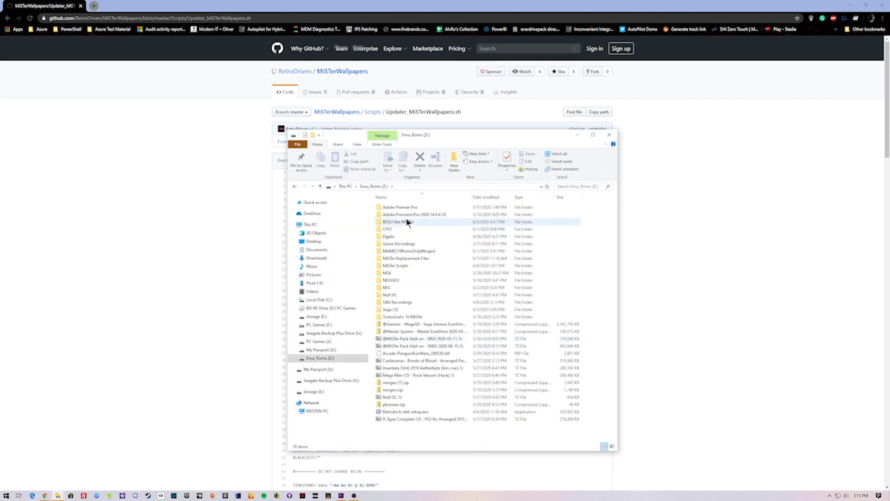
double_click(408, 258)
key("alt+Left")
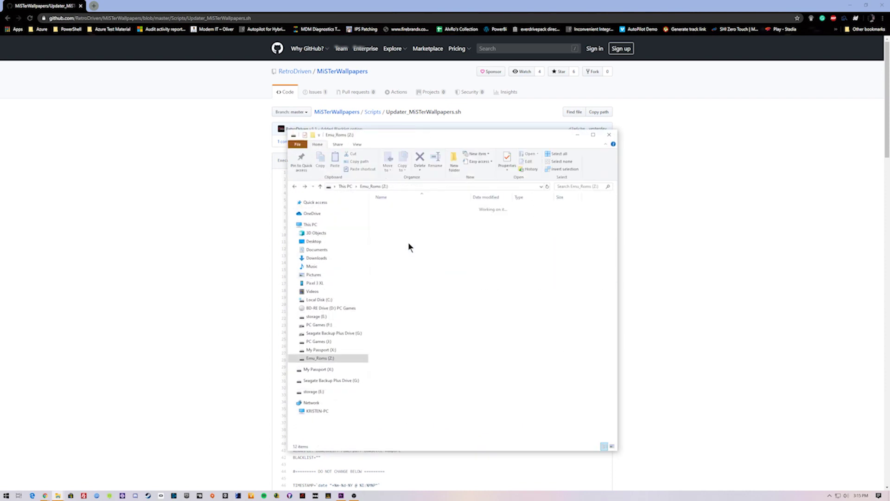
double_click(408, 264)
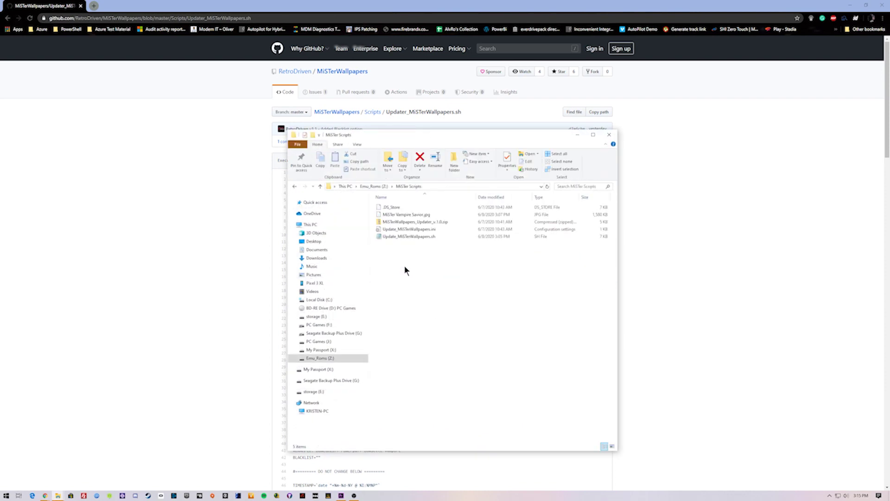
left_click(402, 237)
double_click(402, 236)
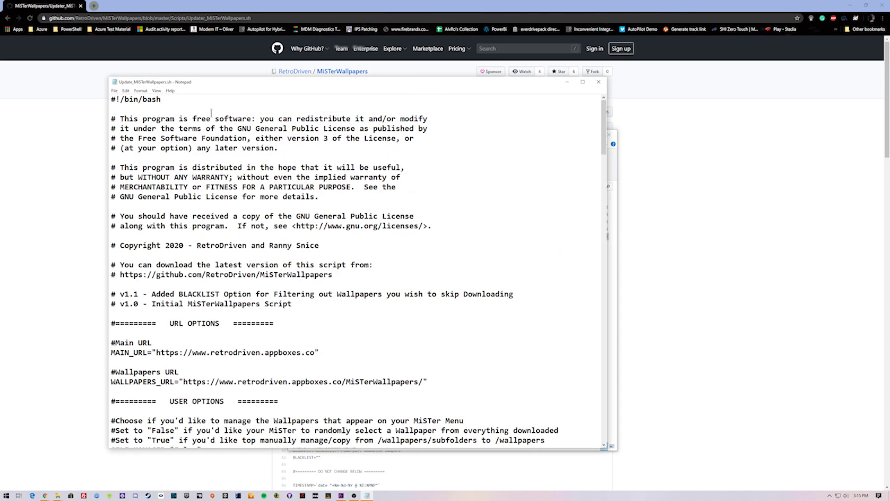
Step: Review Update_MiSTerWallpapers.sh in Notepad, briefly selecting all its text, then close Notepad
left_click_drag(221, 82, 271, 102)
left_click(521, 247)
key("ctrl+a")
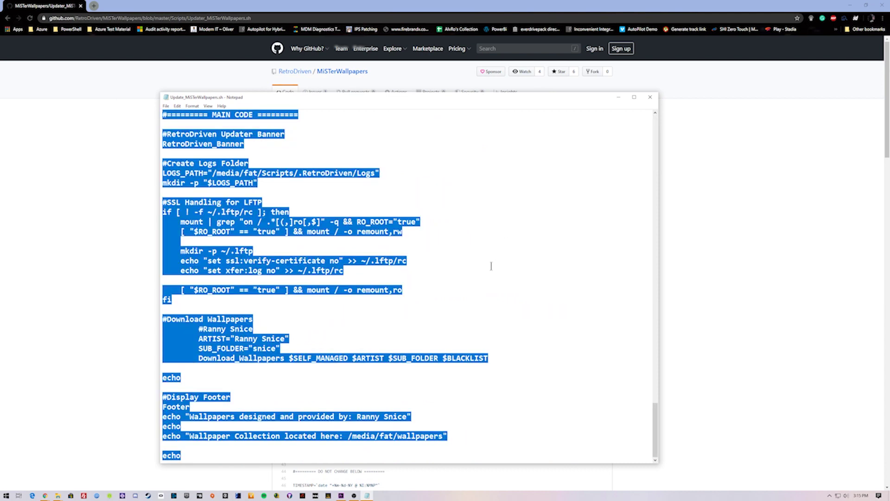
left_click(503, 292)
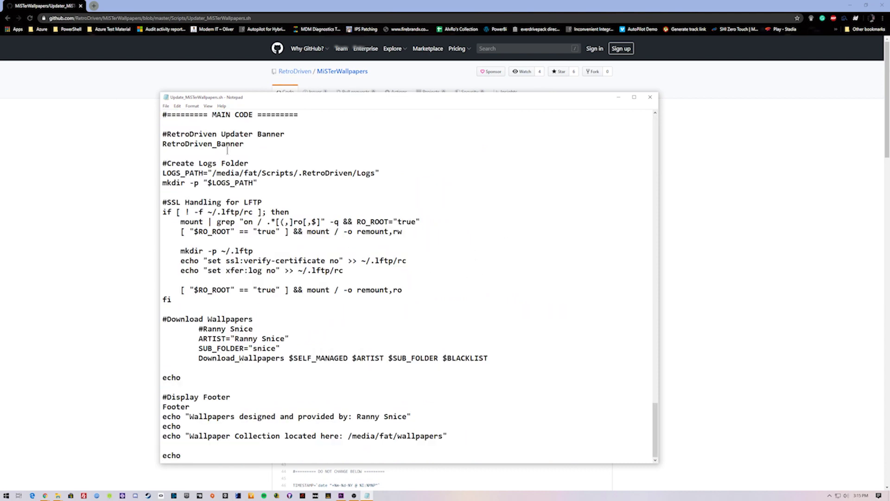
left_click(477, 249)
left_click(649, 99)
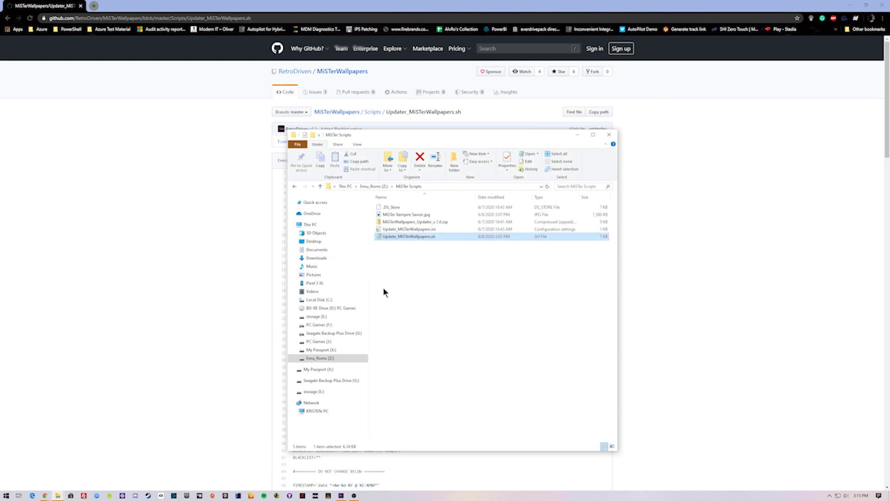
Step: Close the MiSTer Scripts folder window and search the Start menu for 'file'
left_click(465, 291)
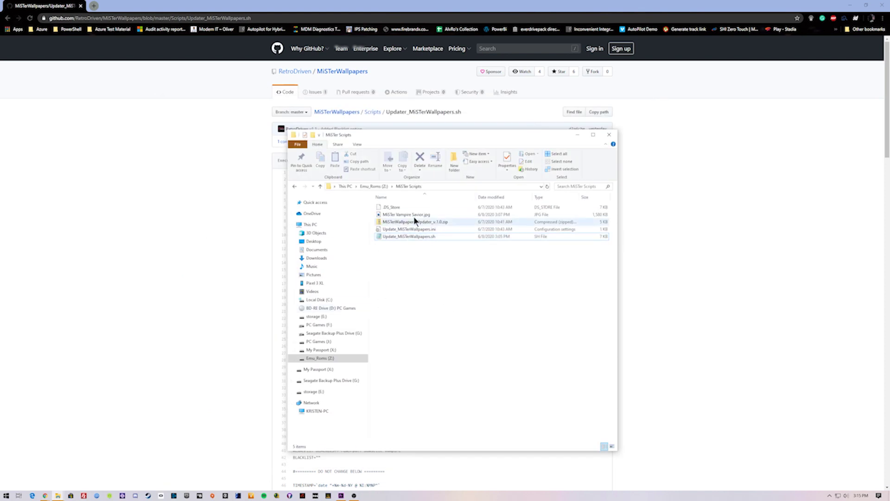
left_click(610, 135)
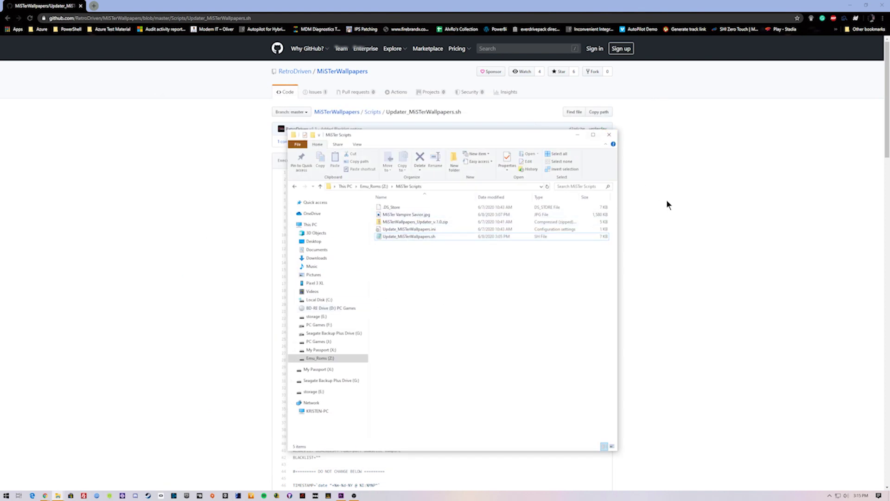
left_click(6, 495)
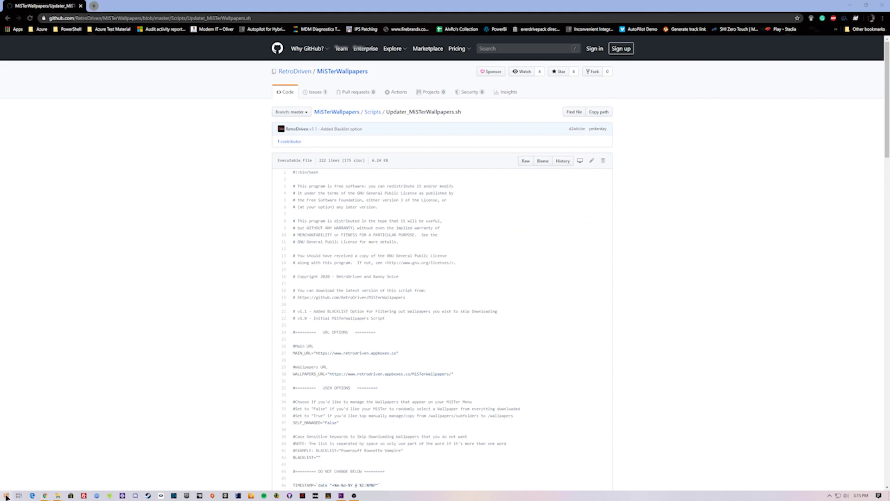
type("file")
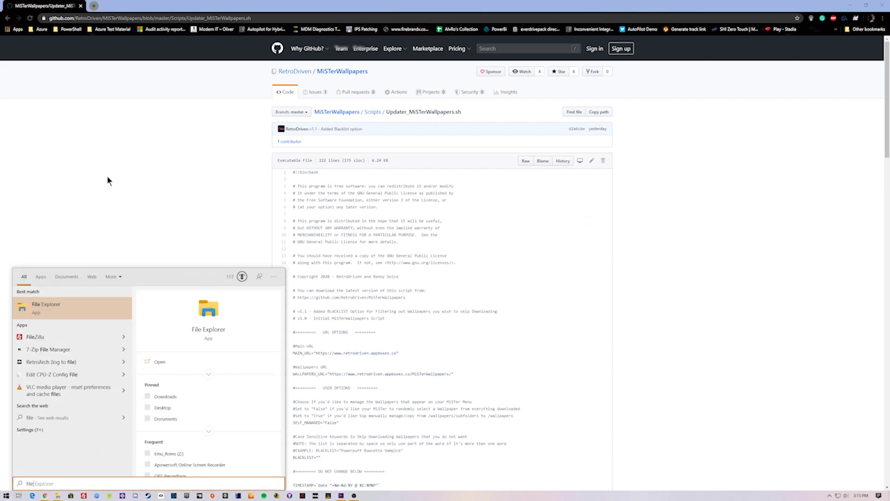
Step: Launch FileZilla and Quickconnect to the MiSTer as root with its password
left_click(54, 337)
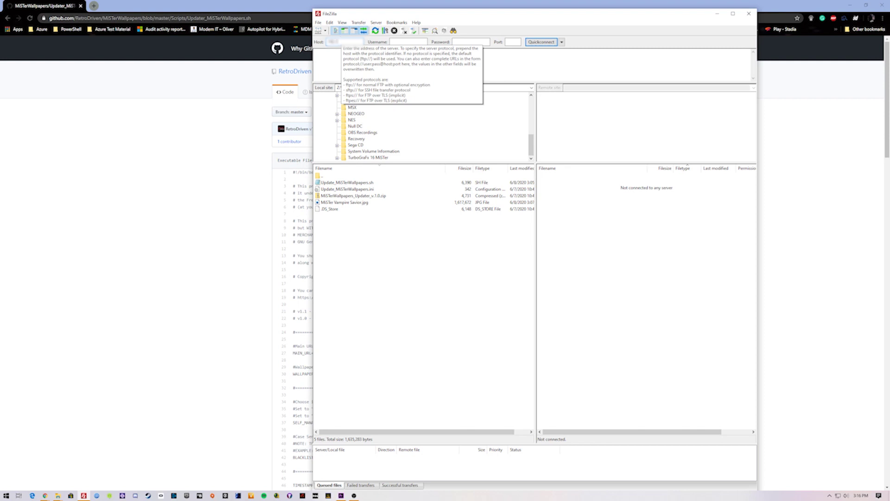
key("Tab")
type("root")
key("Tab")
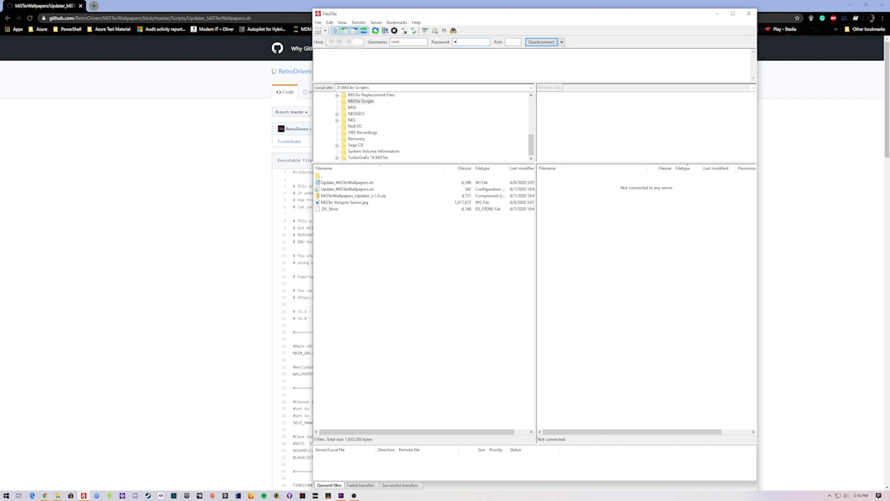
type("1")
key("Return")
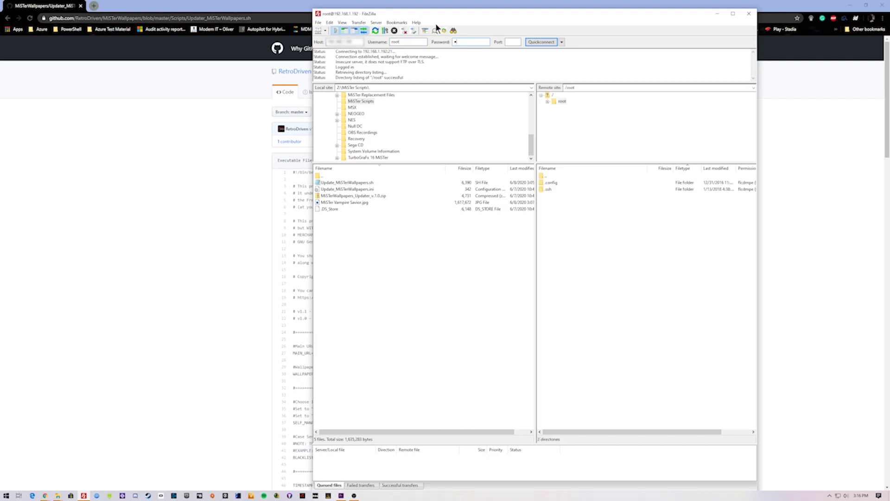
Step: Navigate the remote side to /media/fat and select the Scripts folder
double_click(546, 175)
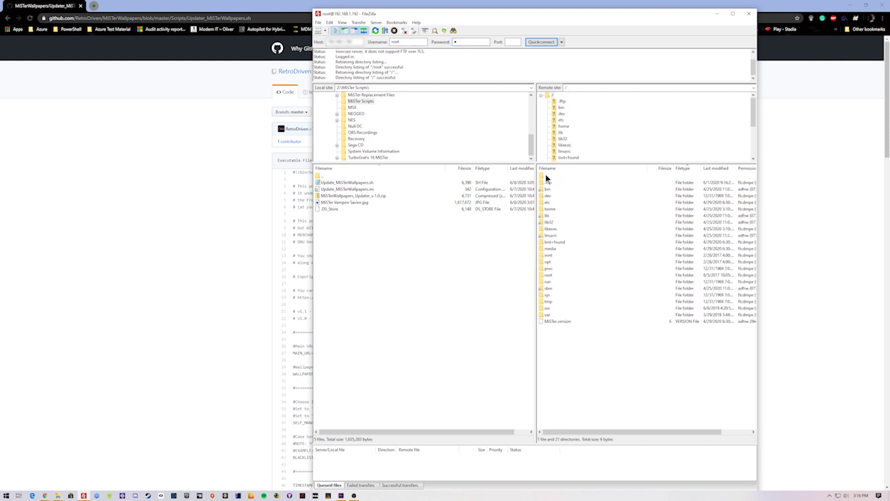
double_click(552, 248)
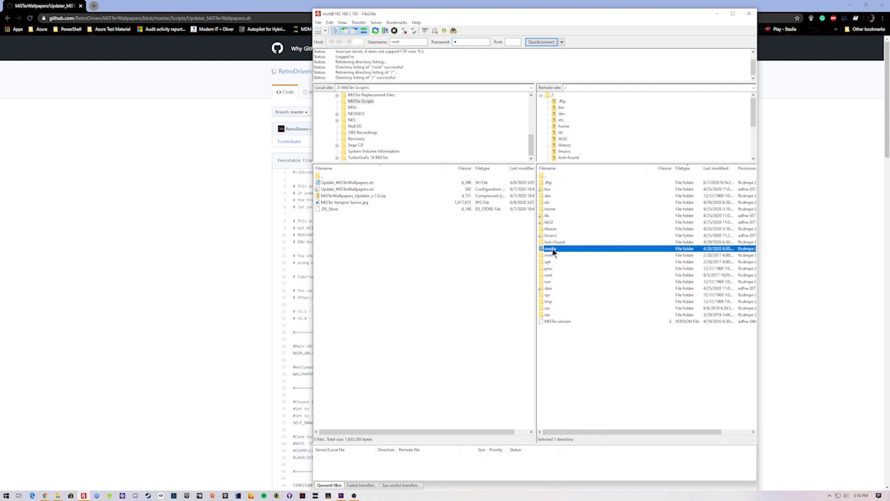
double_click(546, 182)
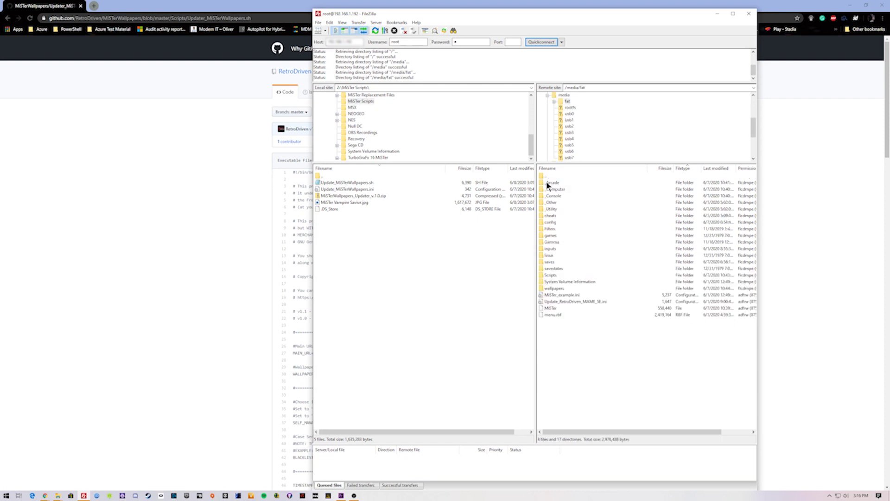
left_click(554, 274)
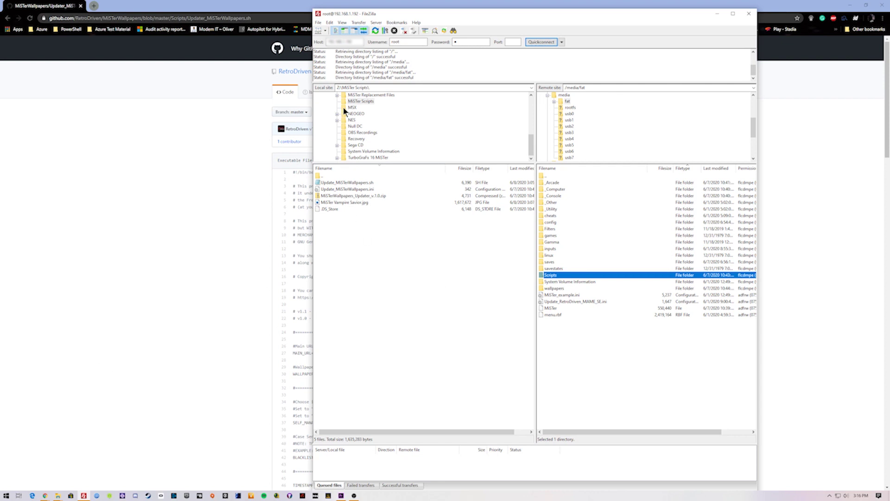
scroll(356, 121, "up", 5)
scroll(345, 116, "down", 10)
Step: Place the MiSTer Scripts folder beside FileZilla and drag Update_MiSTerWallpapers.sh toward the remote Scripts folder
mouse_move(60, 491)
left_click(83, 458)
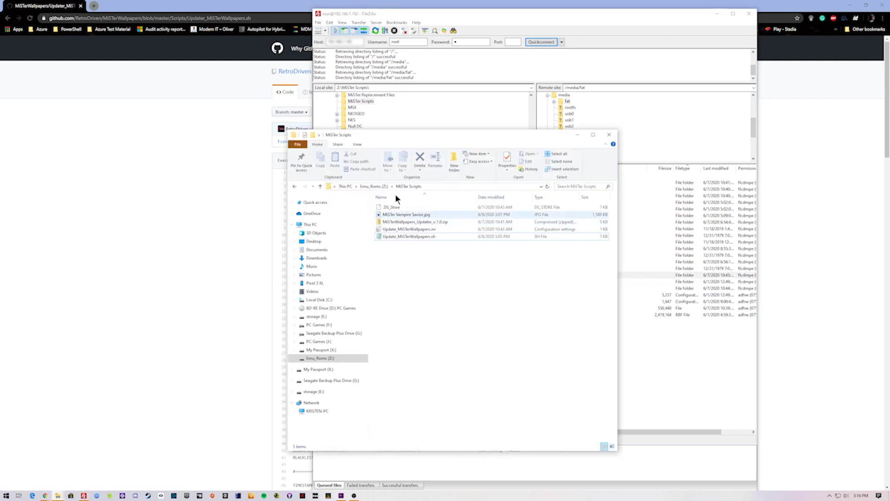
left_click_drag(418, 132, 180, 131)
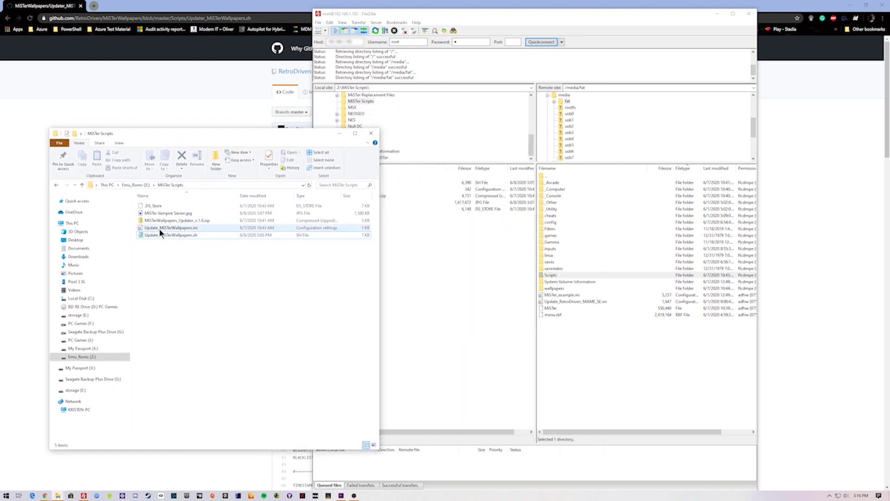
left_click_drag(202, 235, 236, 310)
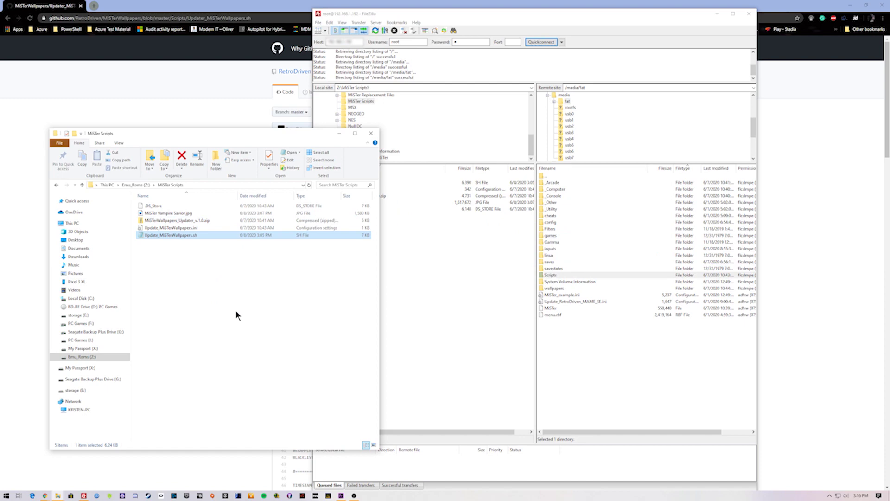
left_click(611, 363)
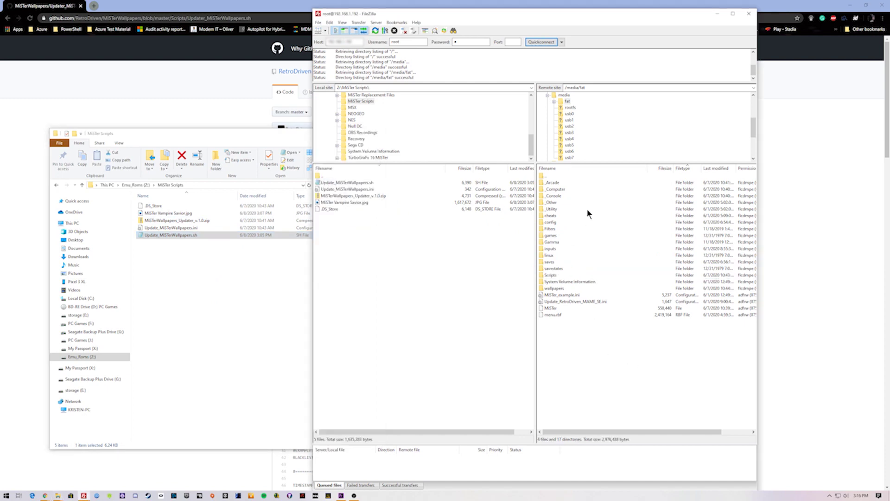
Step: Open the remote wallpapers folder, then return to /media/fat
left_click(554, 289)
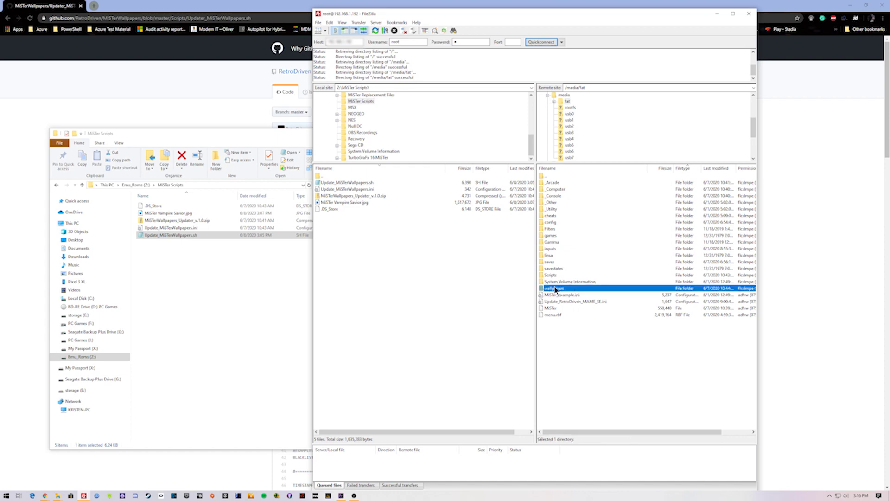
double_click(558, 289)
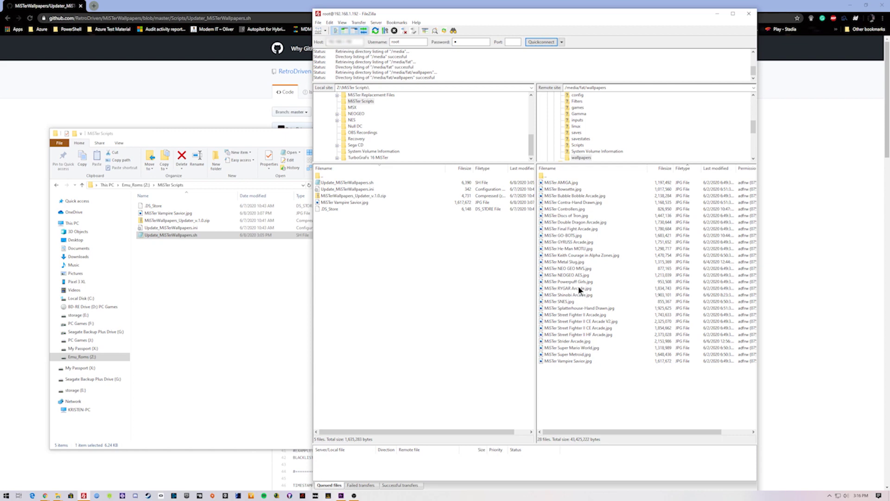
key("BackSpace")
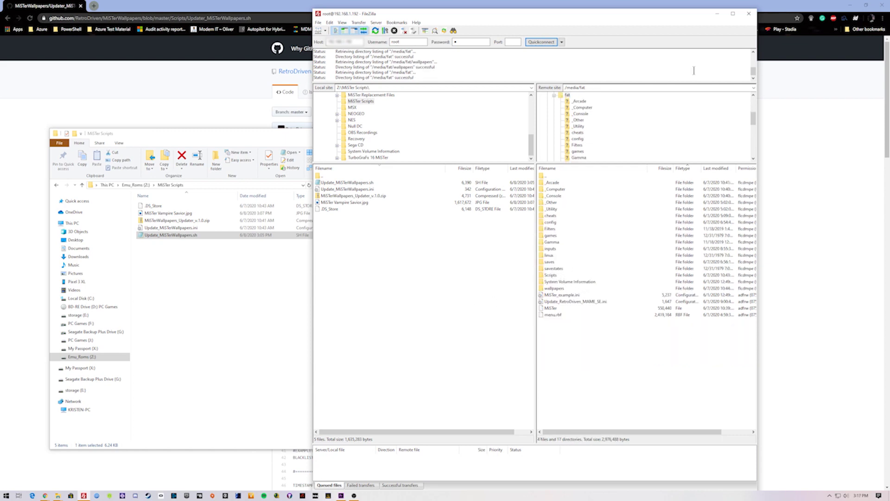
Step: Close the MiSTer Scripts folder window and exit FileZilla
left_click(268, 134)
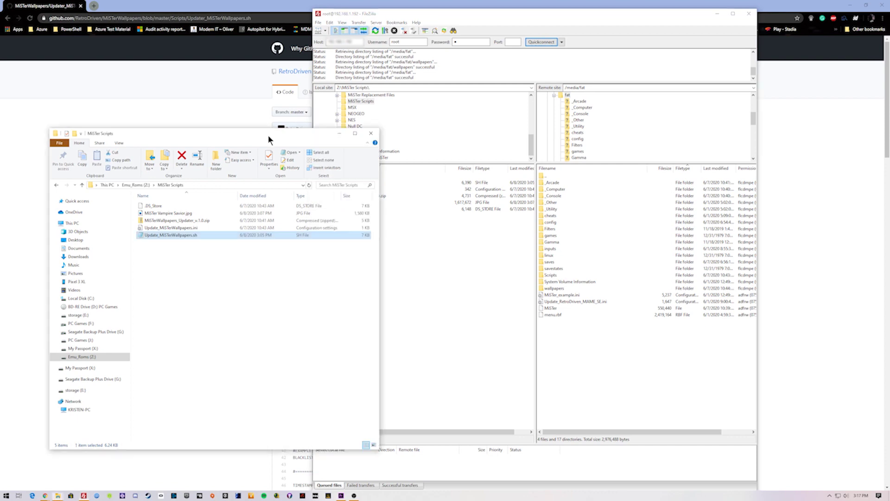
left_click(371, 133)
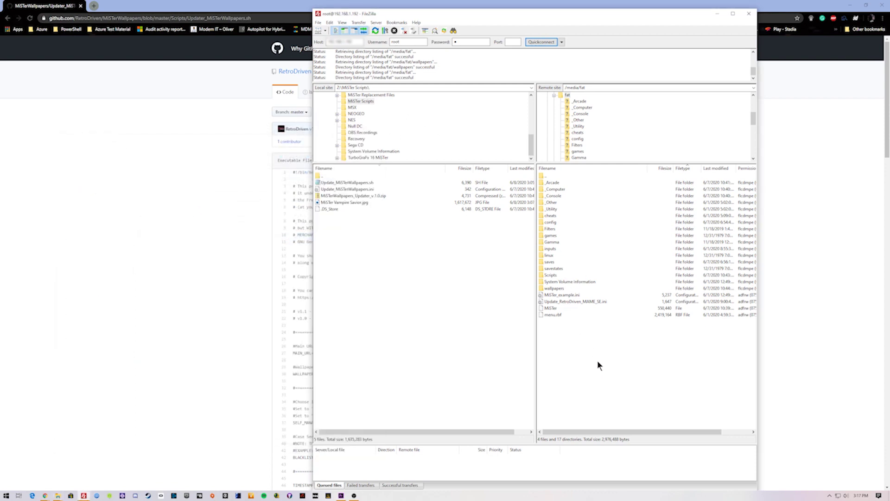
left_click(747, 14)
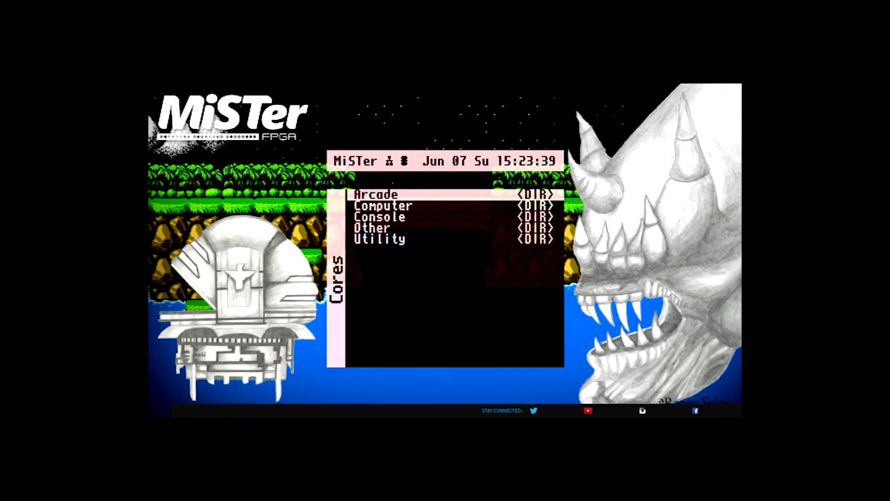
Step: From the Cores categories, go to System Settings, open Scripts, and accept the warning with Yes
key("Down")
key("Up")
key("Down")
key("Down")
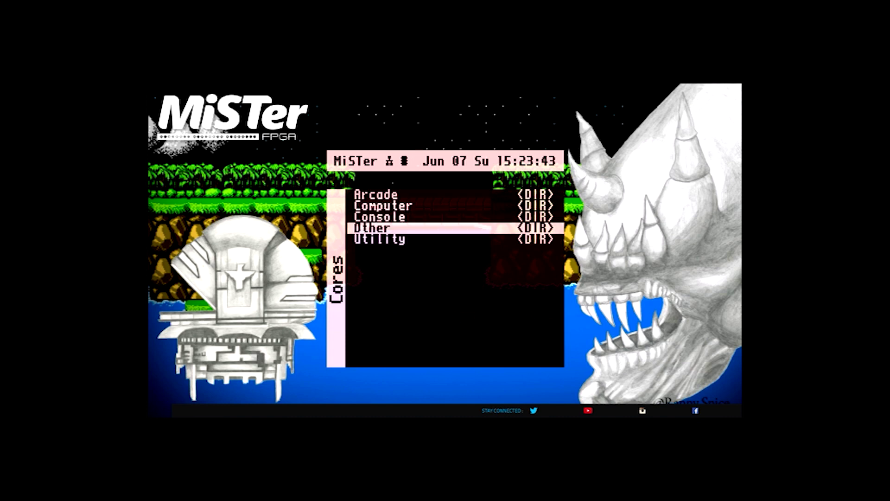
key("Up")
key("Up")
key("Up")
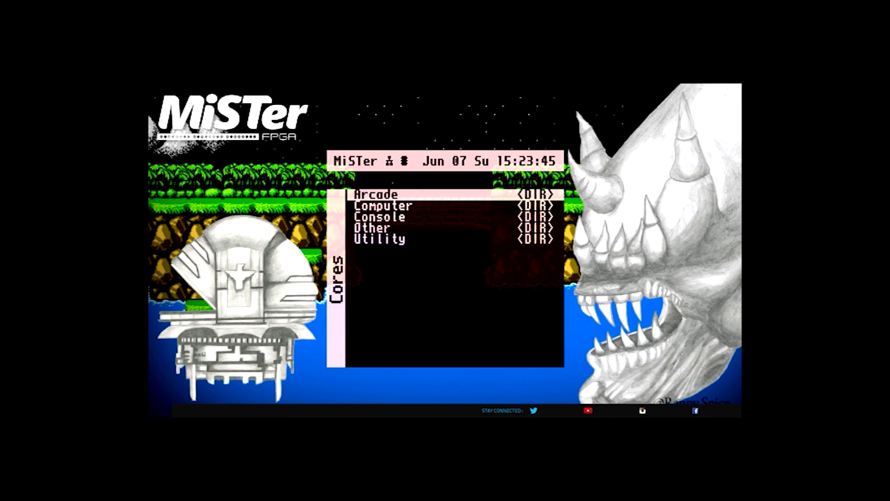
key("Right")
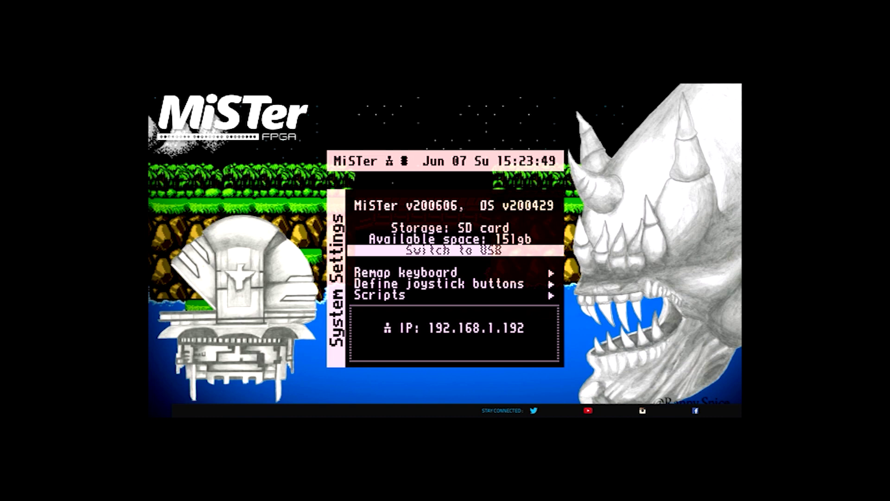
key("Down")
key("Down")
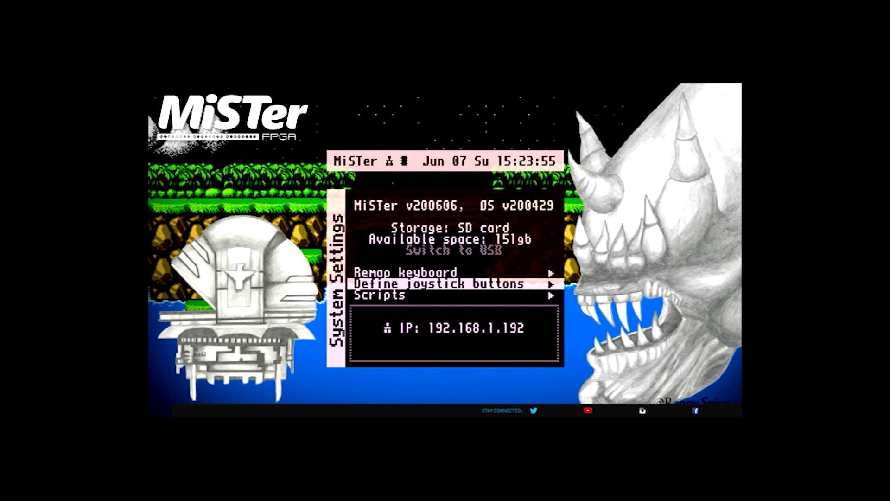
key("Down")
key("Return")
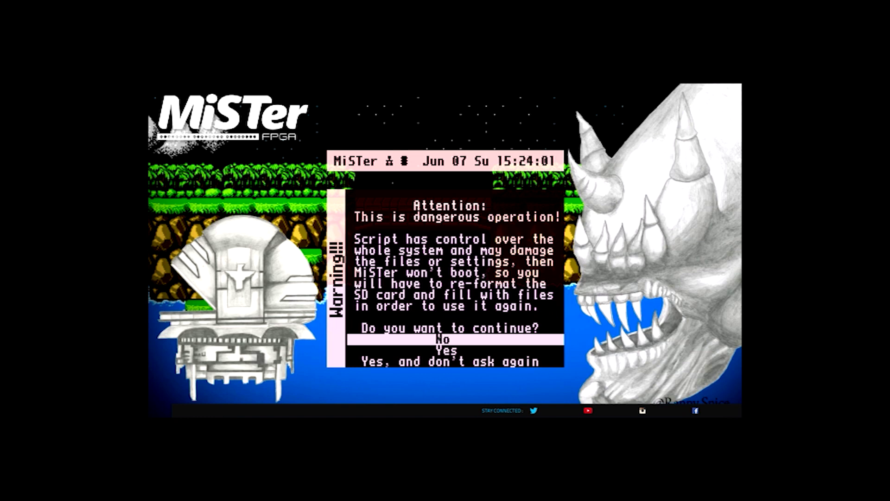
key("Down")
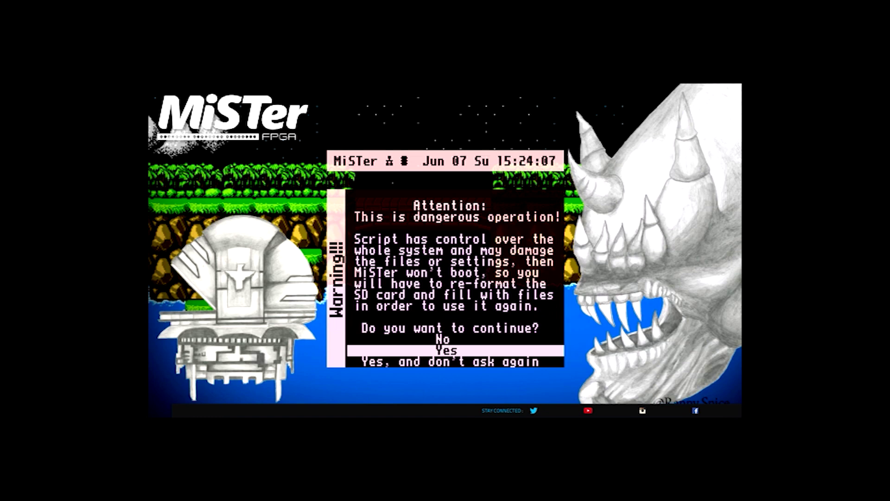
key("Return")
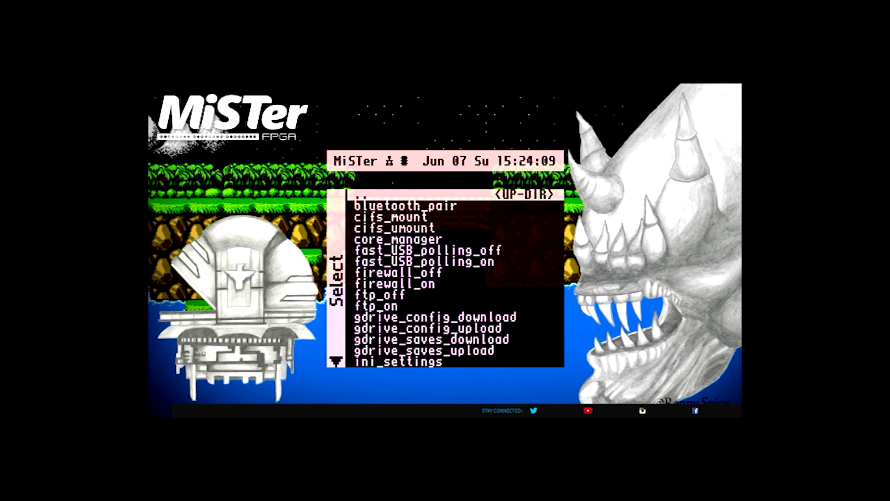
Step: Scroll the Scripts list down to Update_MiSTerWallpapers, then Escape back to System Settings
key("Down")
key("Down")
key("Down")
key("Down")
key("Down")
key("Down")
key("Down")
key("Down")
key("Down")
key("Down")
key("Down")
key("Up")
key("Up")
key("Down")
key("Down")
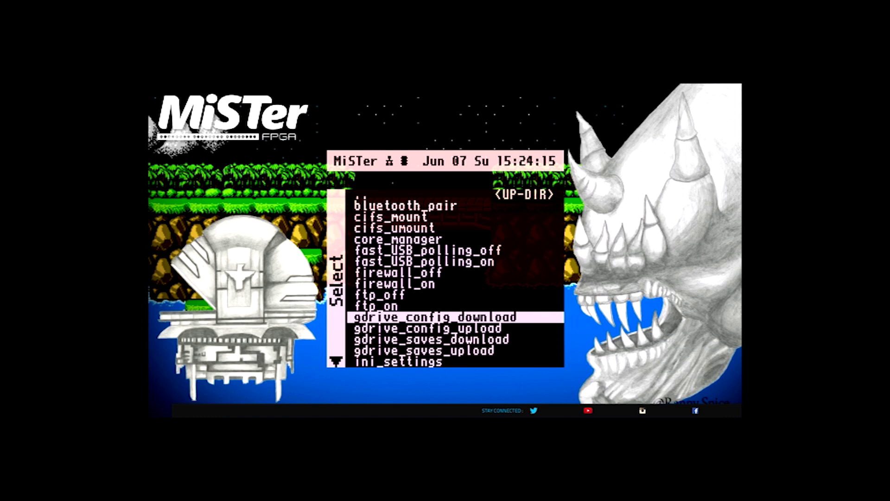
key("Down")
key("Down")
key("Down")
key("Down")
key("Right")
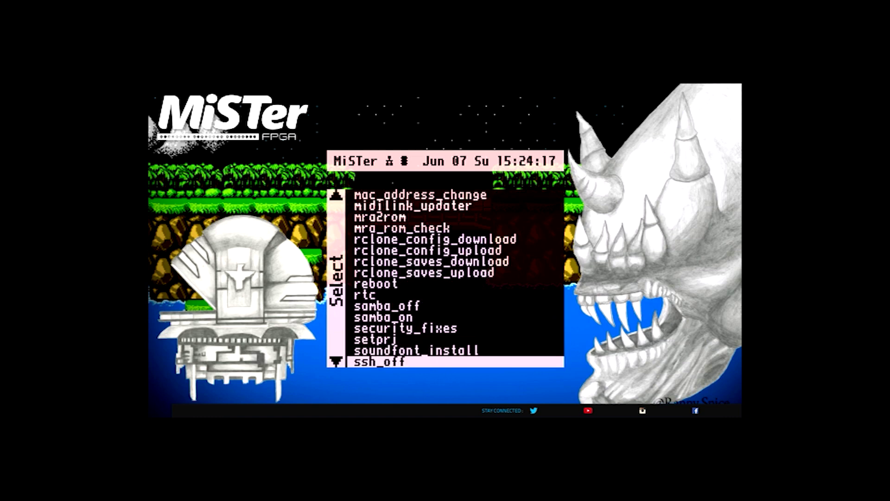
key("Right")
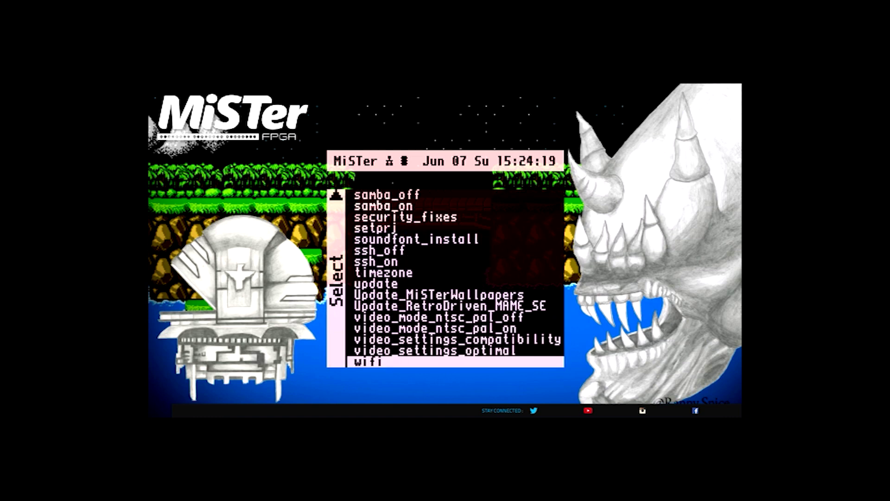
key("Up")
key("Up")
key("Up")
key("Up")
key("Up")
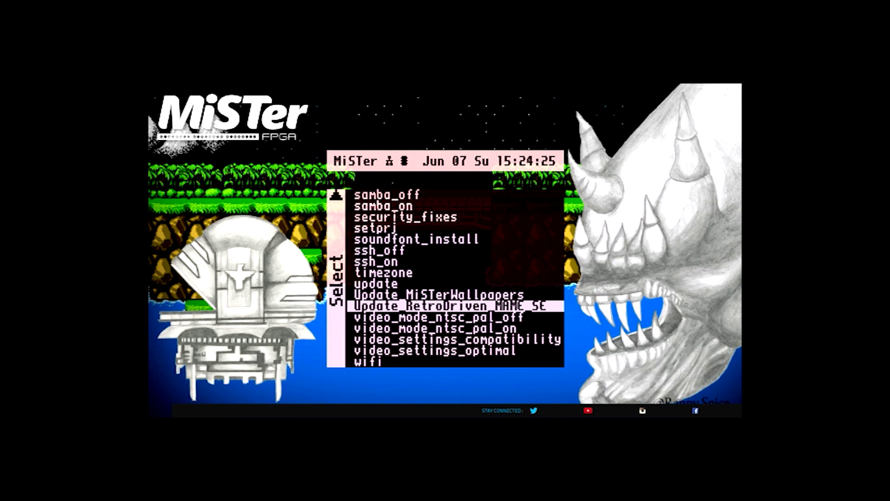
key("Up")
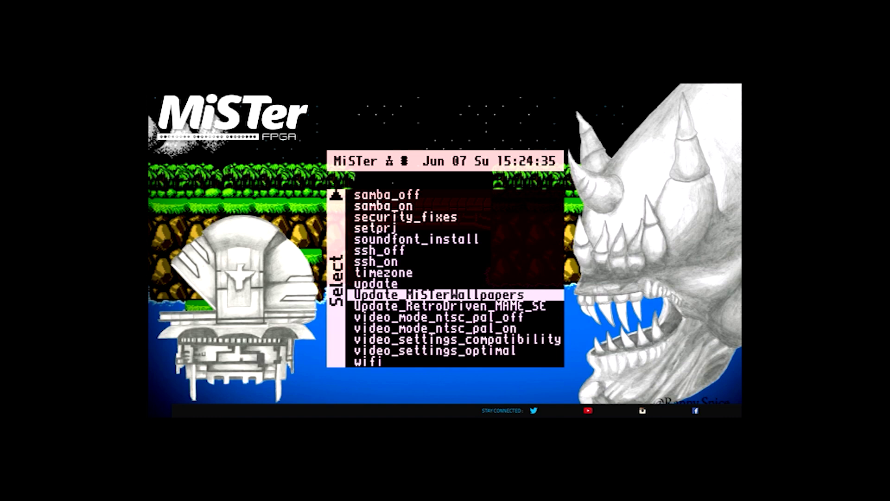
key("Down")
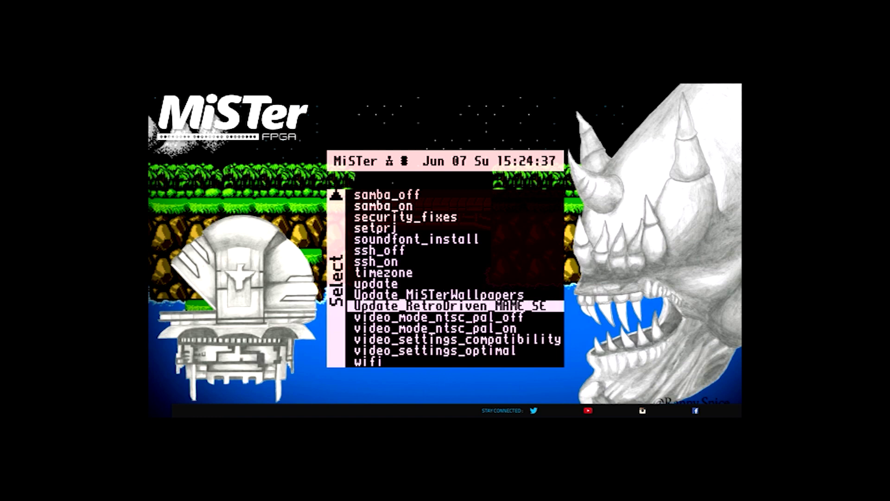
key("Escape")
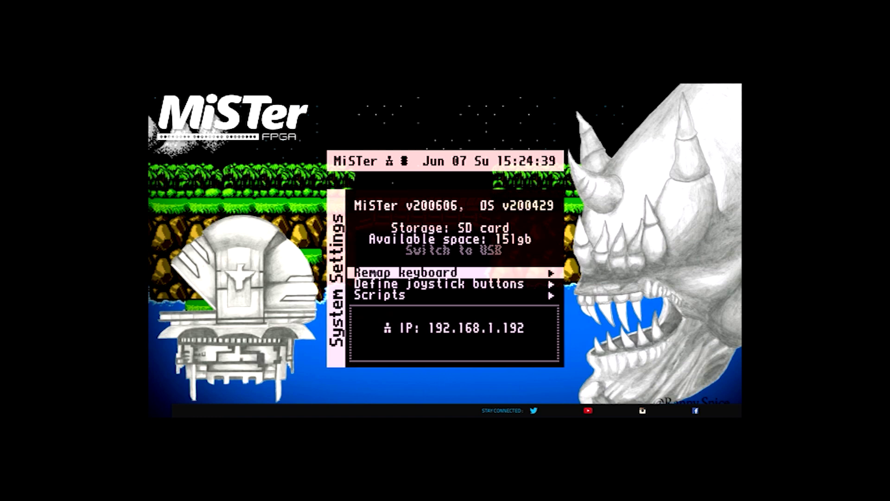
Step: Return to the Cores list and launch Genesis from the Console category
key("Escape")
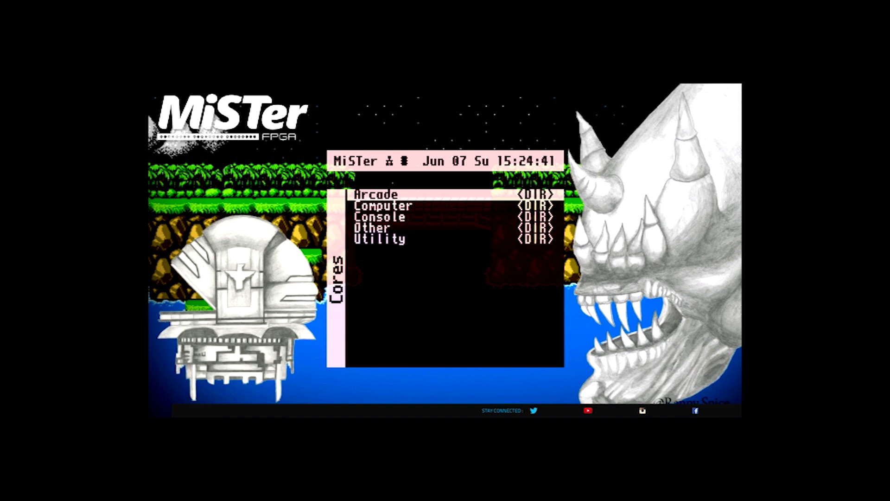
key("Down")
key("Down")
key("Return")
key("Down")
key("Down")
key("Down")
key("Down")
key("Down")
key("Down")
key("Down")
key("Down")
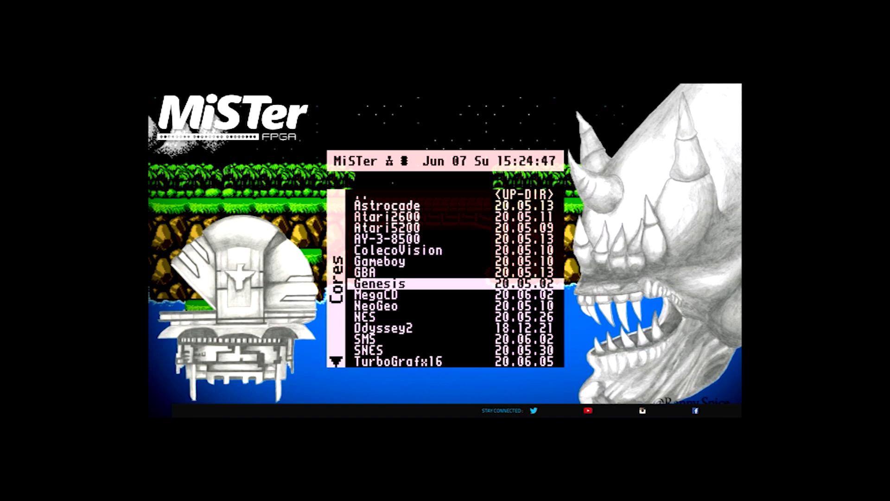
key("Return")
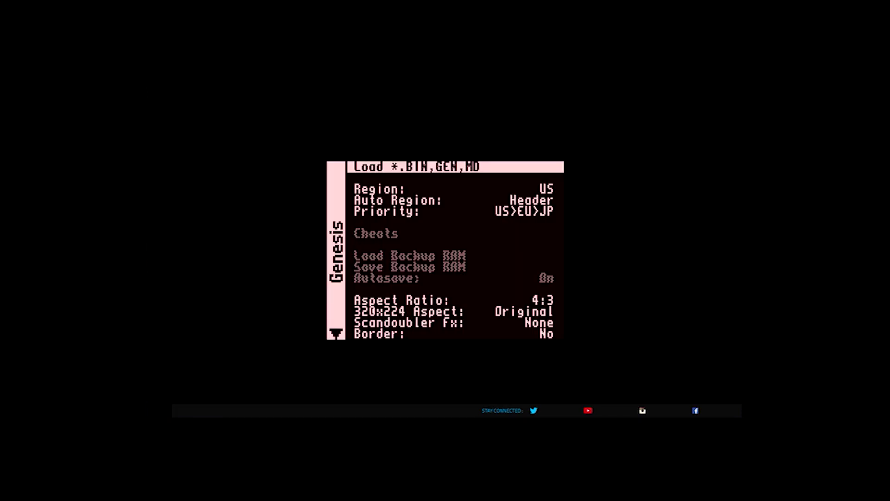
Step: Cold-reboot the MiSTer from the Genesis core's System menu
key("Right")
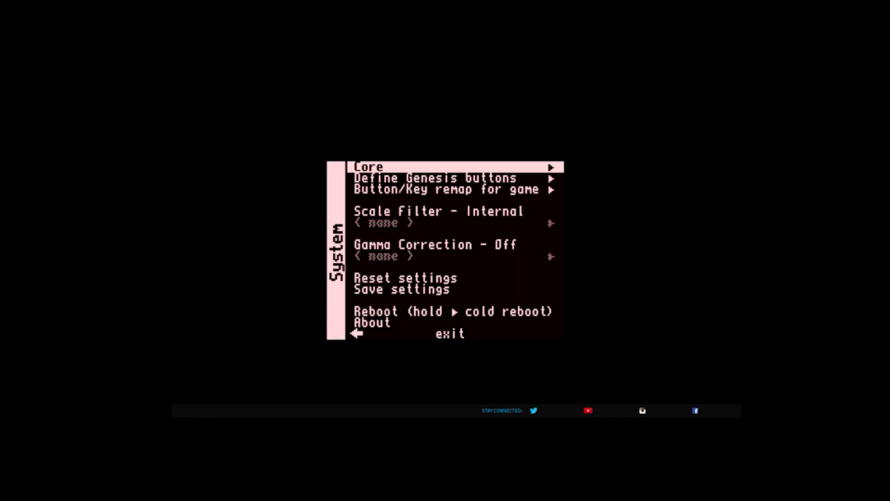
key("Down")
key("Down")
key("Down")
key("Down")
key("Down")
key("Down")
key("Down")
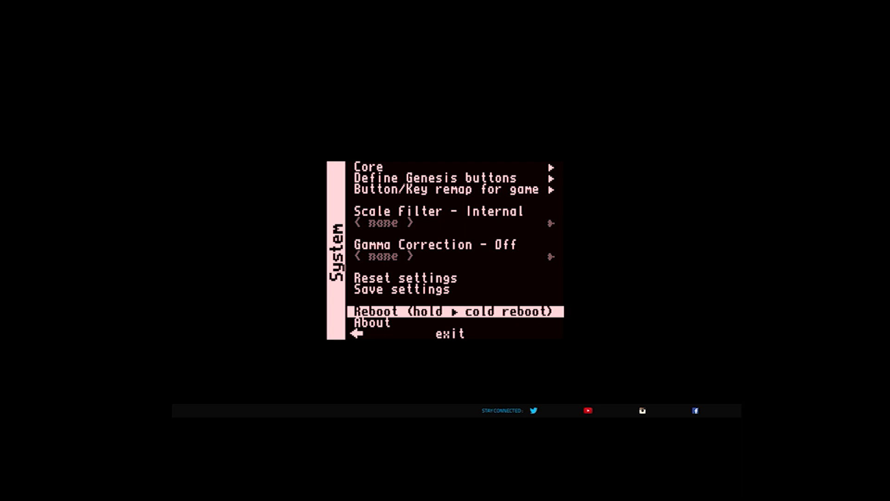
key("Right")
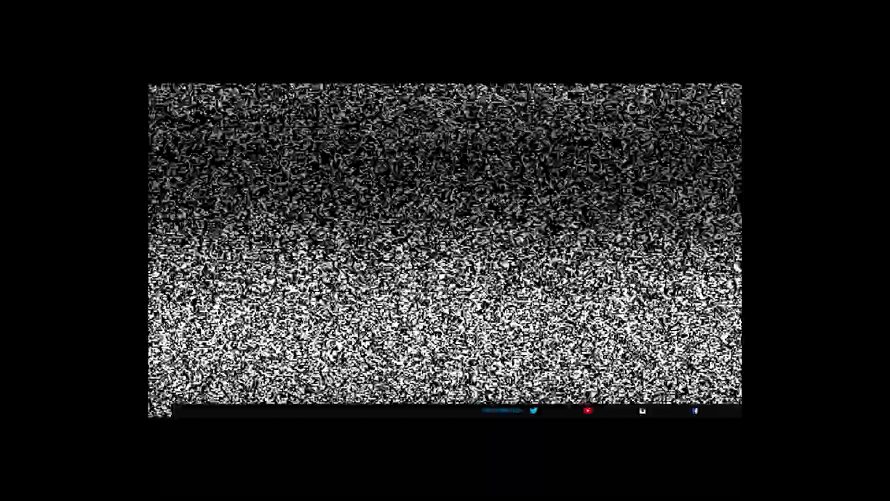